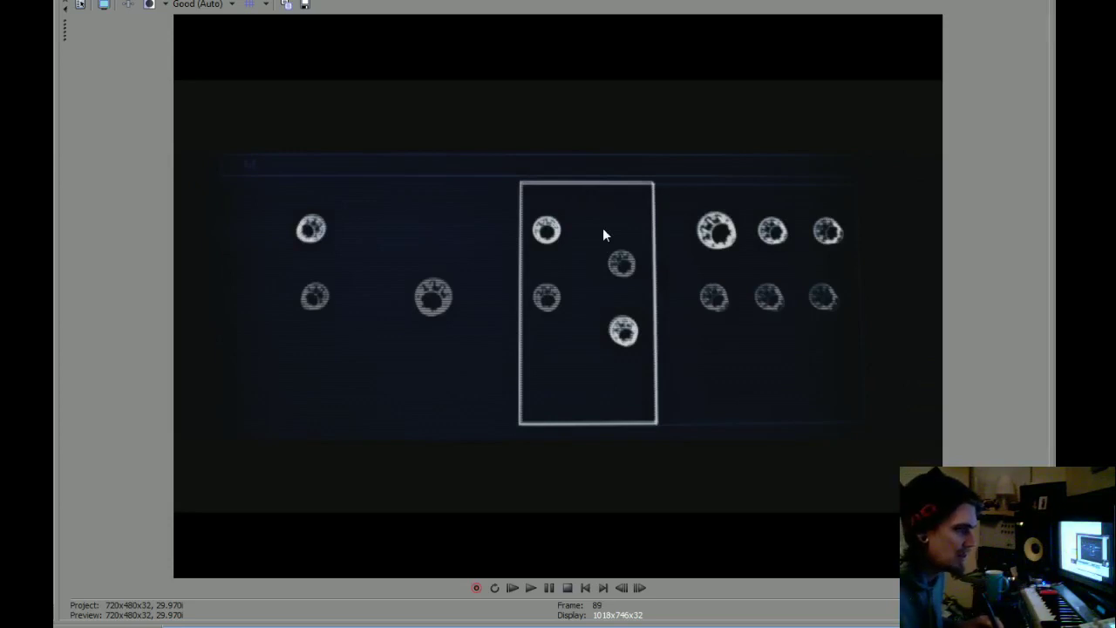
Step: Step the preview forward from frame 89, ending on frame 135's bold white M
key("Right")
key("Right")
key("Right")
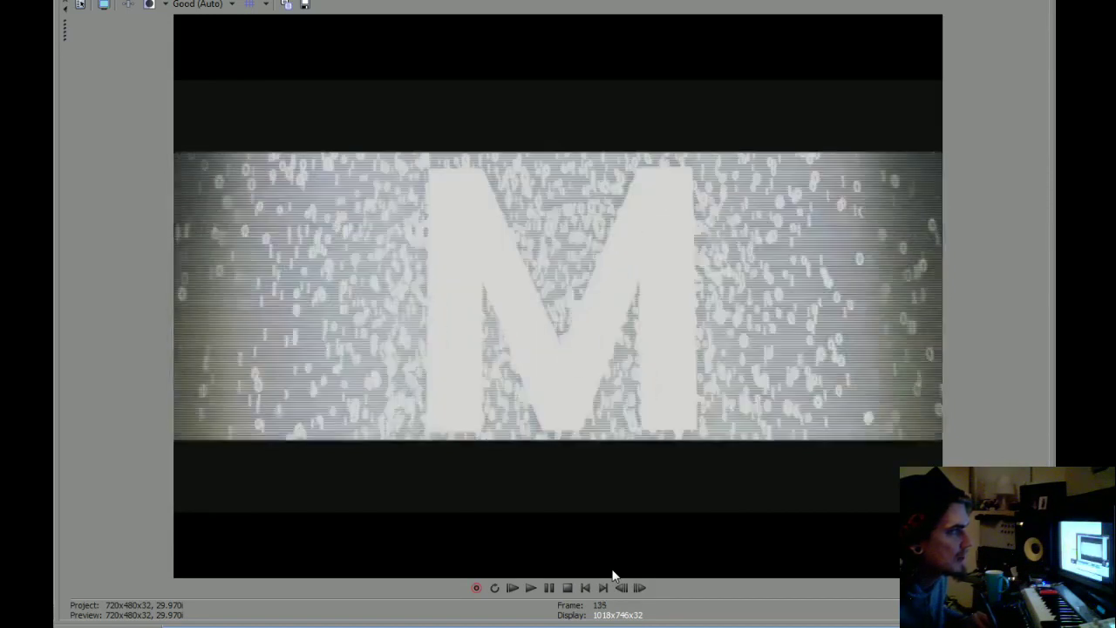
key("Right")
key("Right")
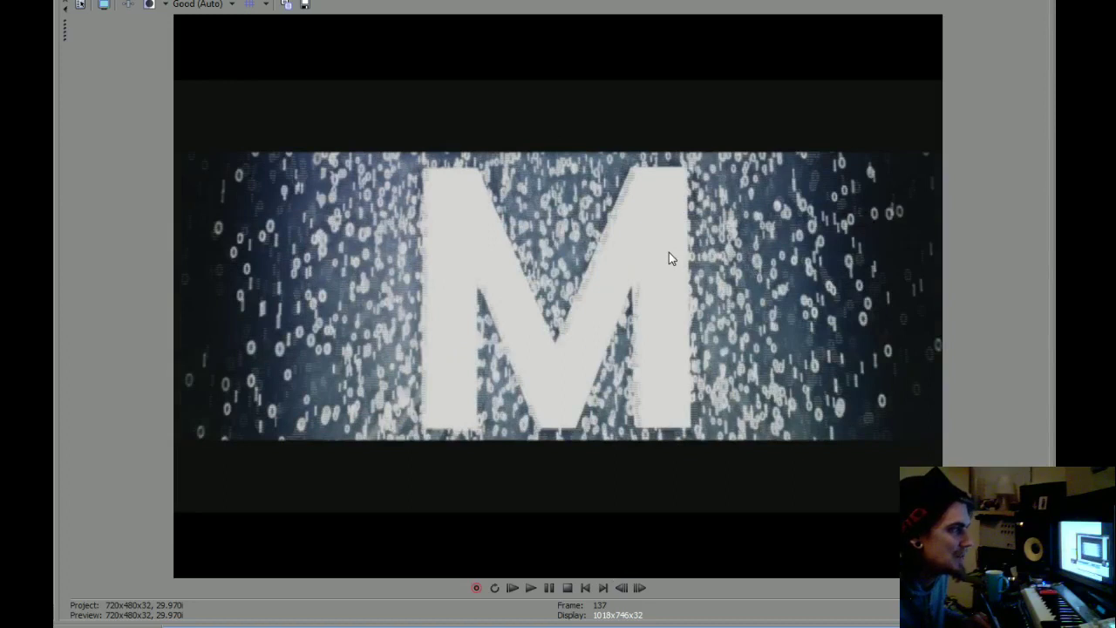
Step: Step frame by frame from 127 to frame 148, the white M over sparse speckles
key("Right")
key("Right")
key("Right")
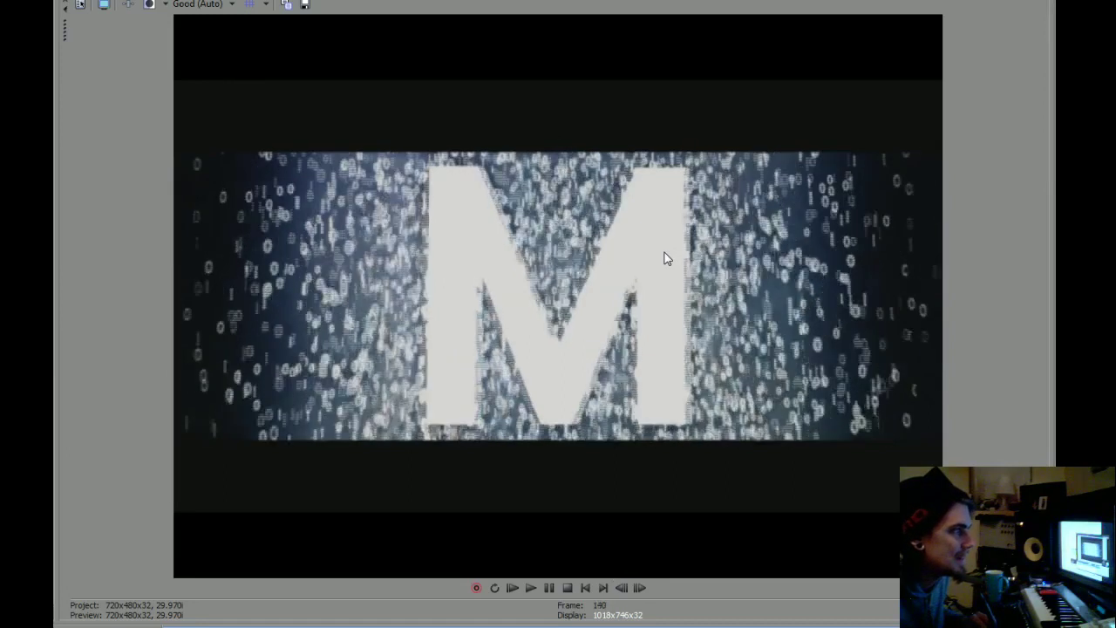
key("Right")
key("Right")
key("Right")
key("Right")
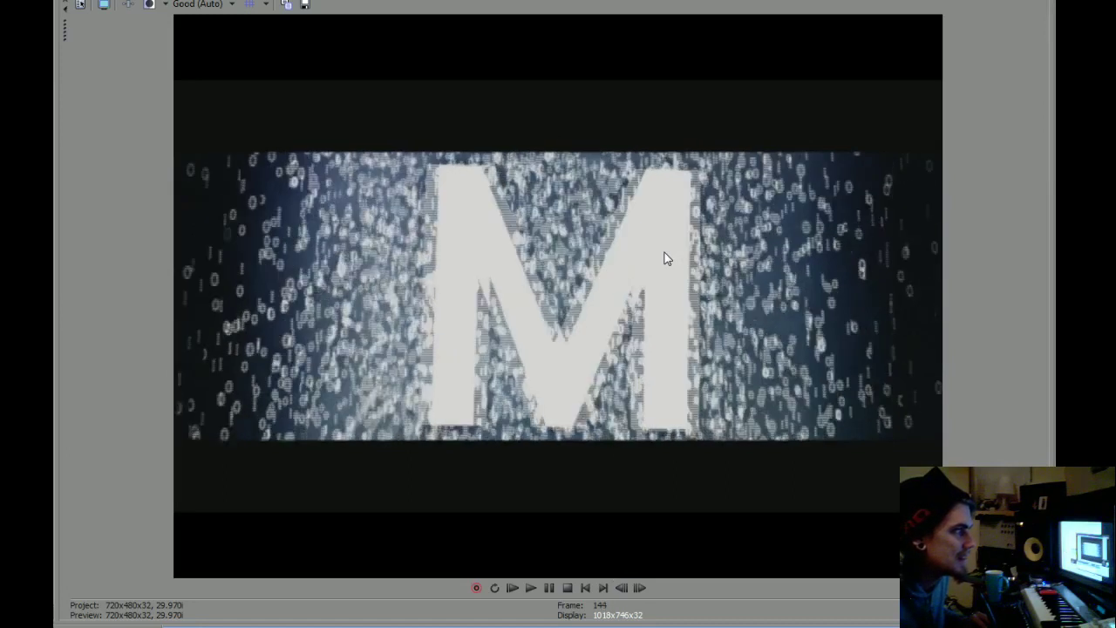
key("Right")
key("Right")
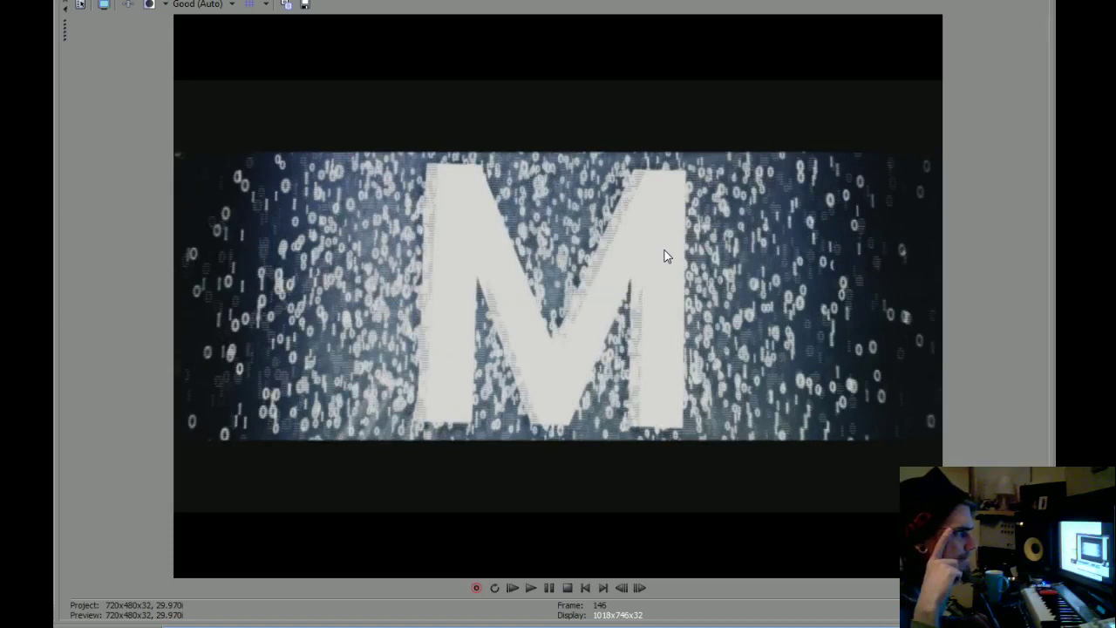
key("Right")
key("Right")
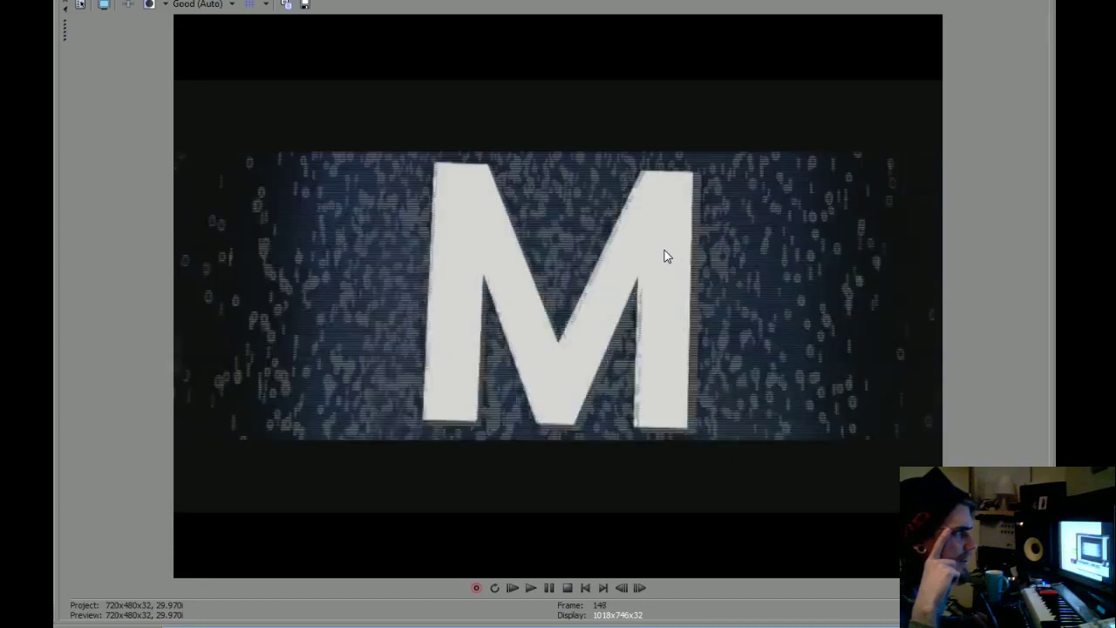
key("Right")
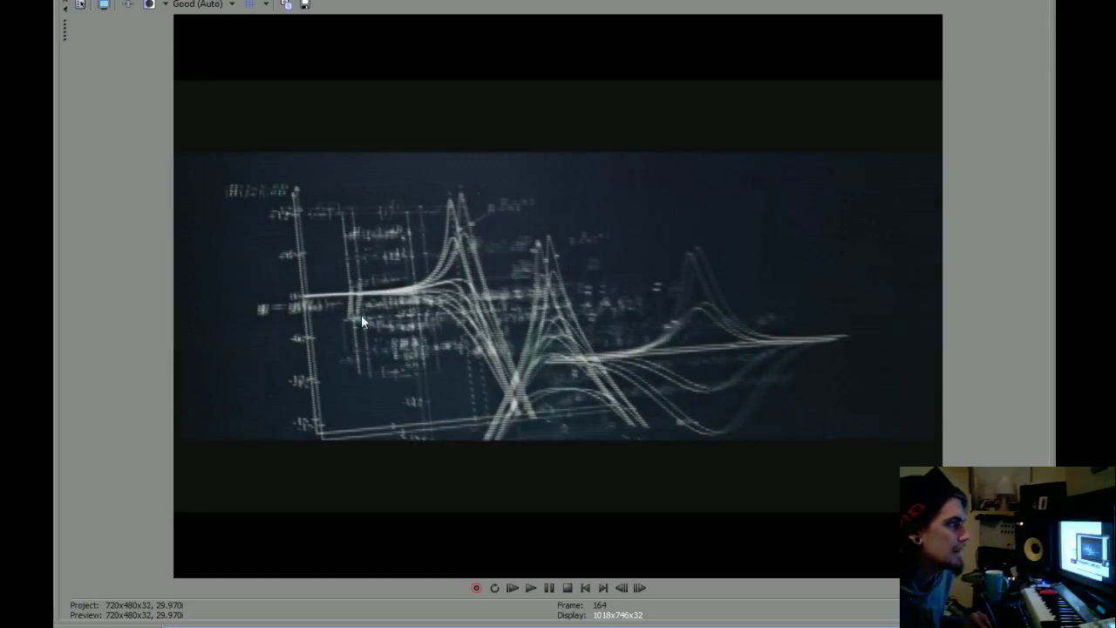
Step: Step past the filter-curve graph and play on to the wave curves near frame 223
key("Right")
key("Right")
key("Right")
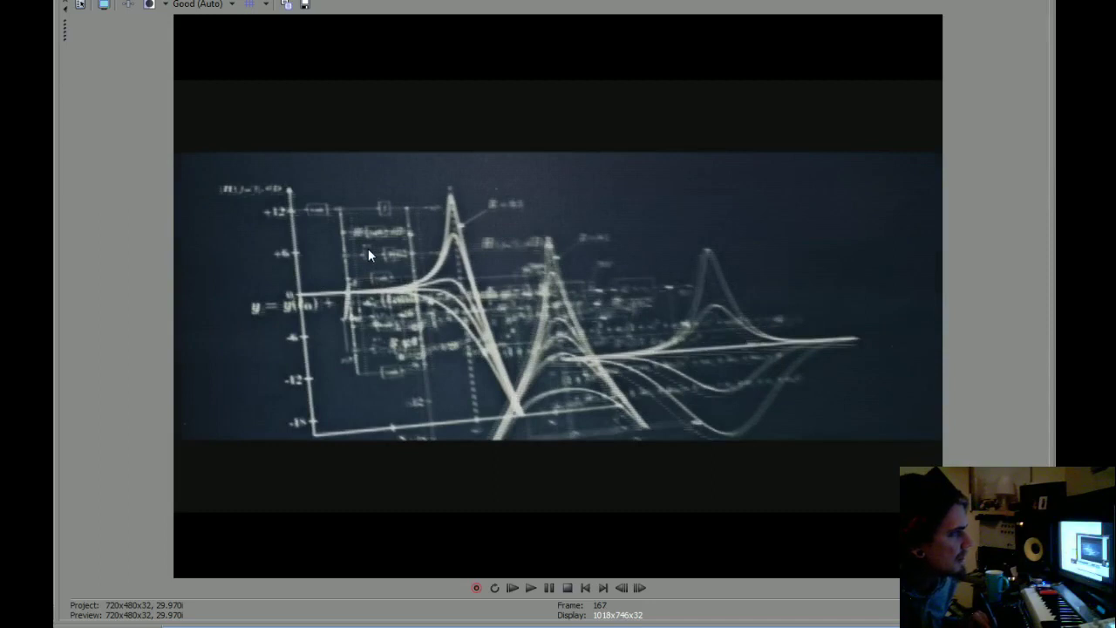
key("space")
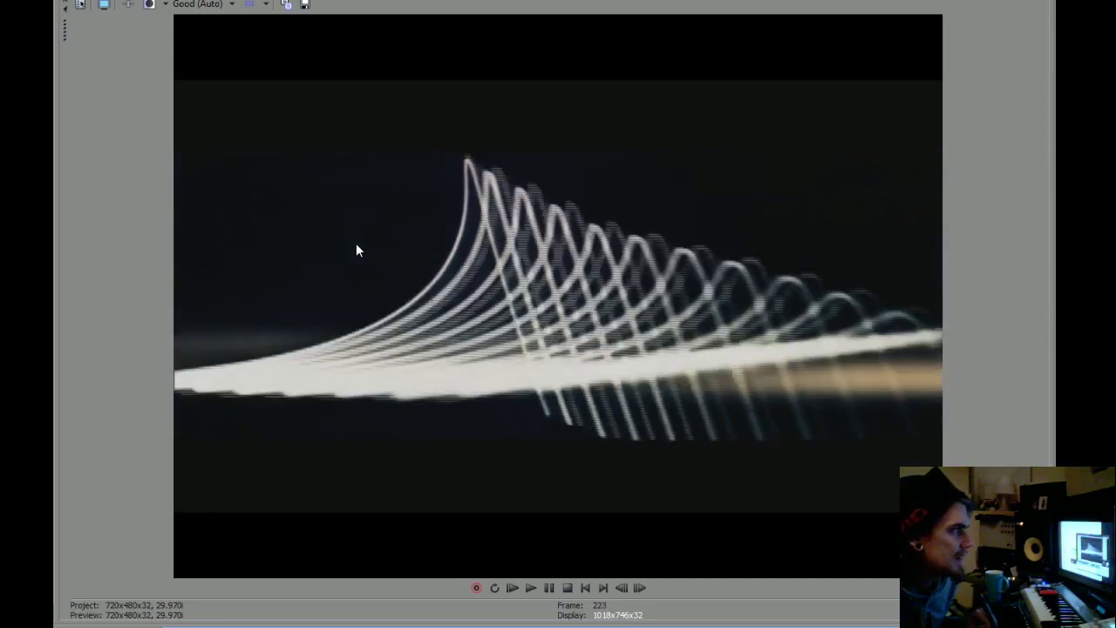
Step: Step back a frame, play, then step forward to frame 259's outlined knob rows
key("Left")
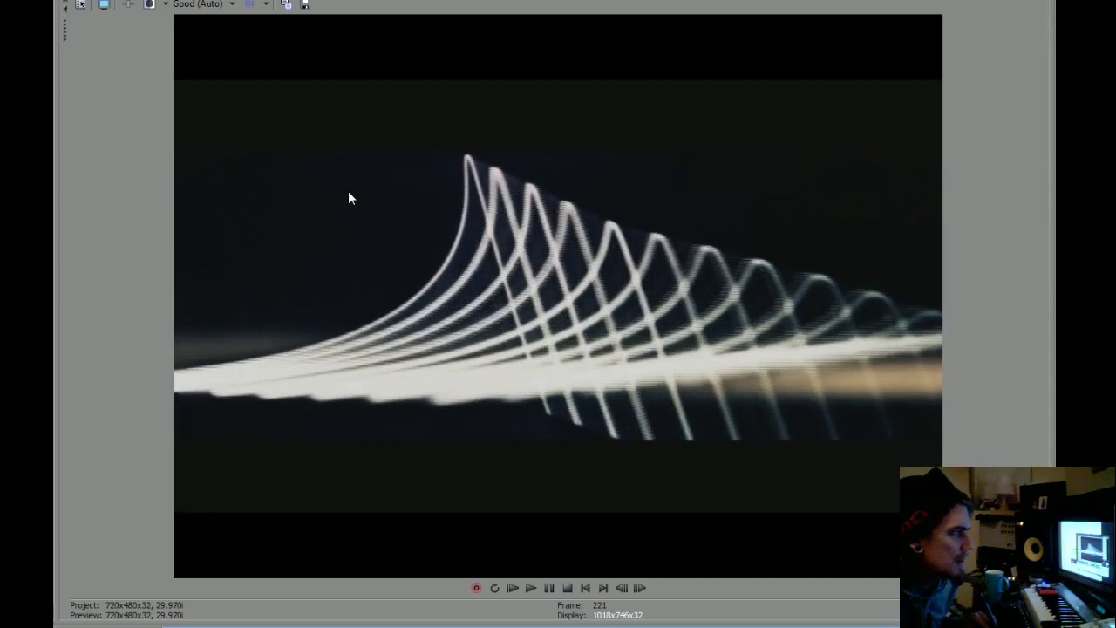
key("space")
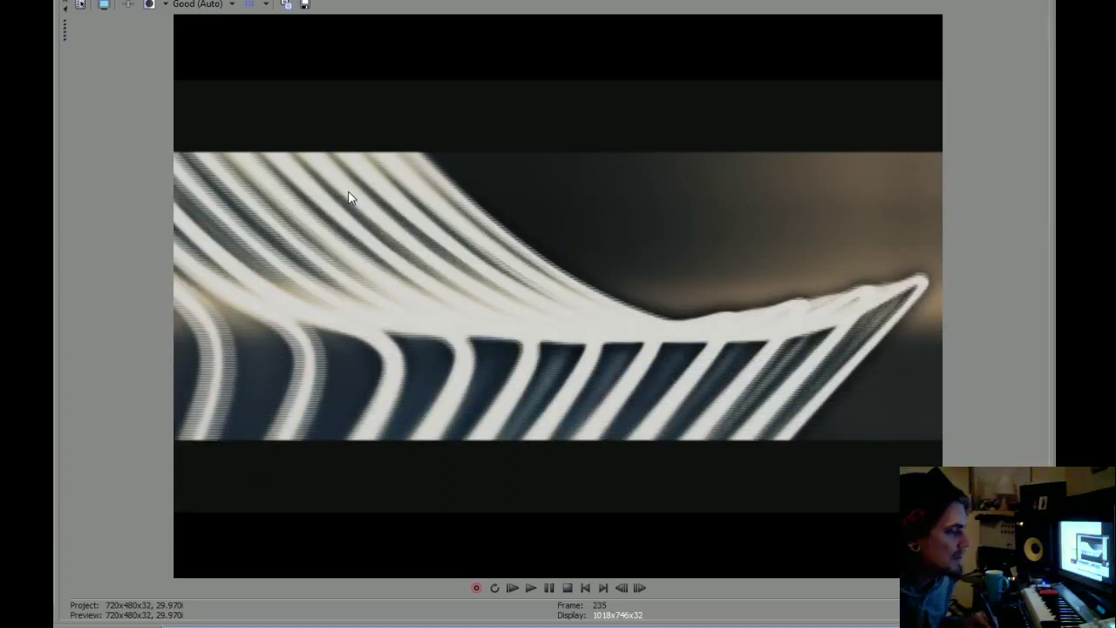
key("Right")
key("Right")
key("Right")
key("Right")
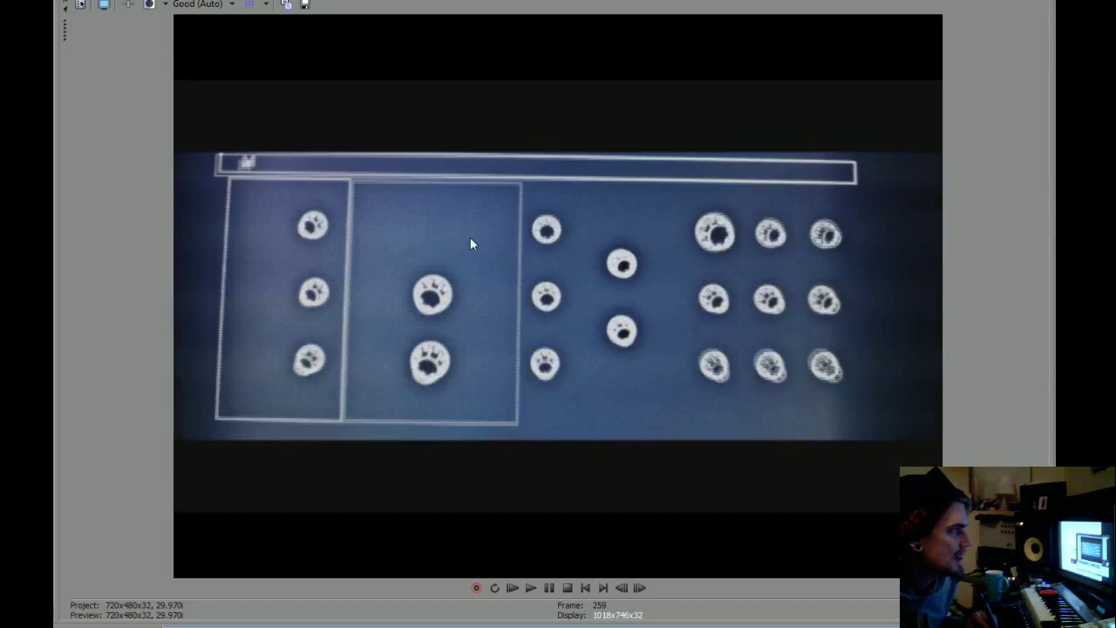
Step: Step back twice, then forward through the static and white flash to frame 333
key("Left")
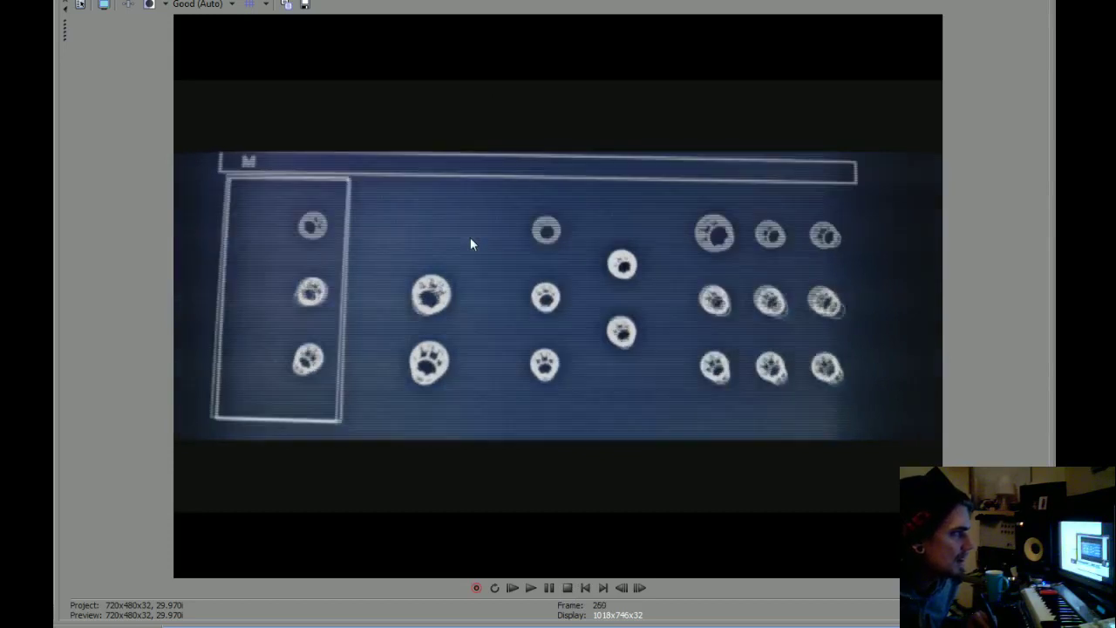
key("Left")
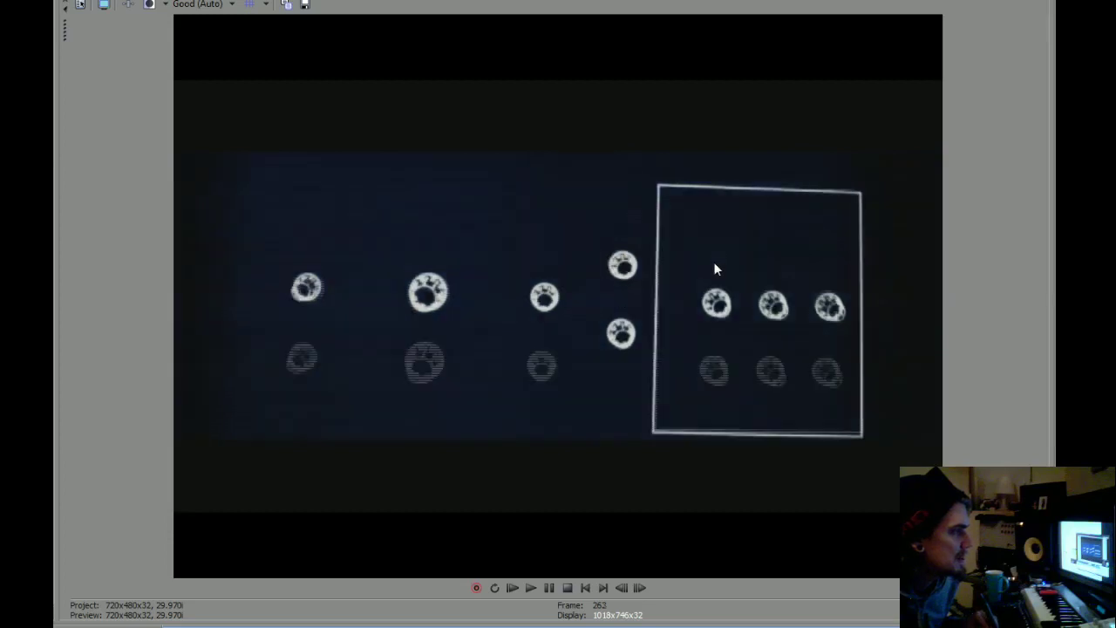
key("Right")
key("Right")
key("Right")
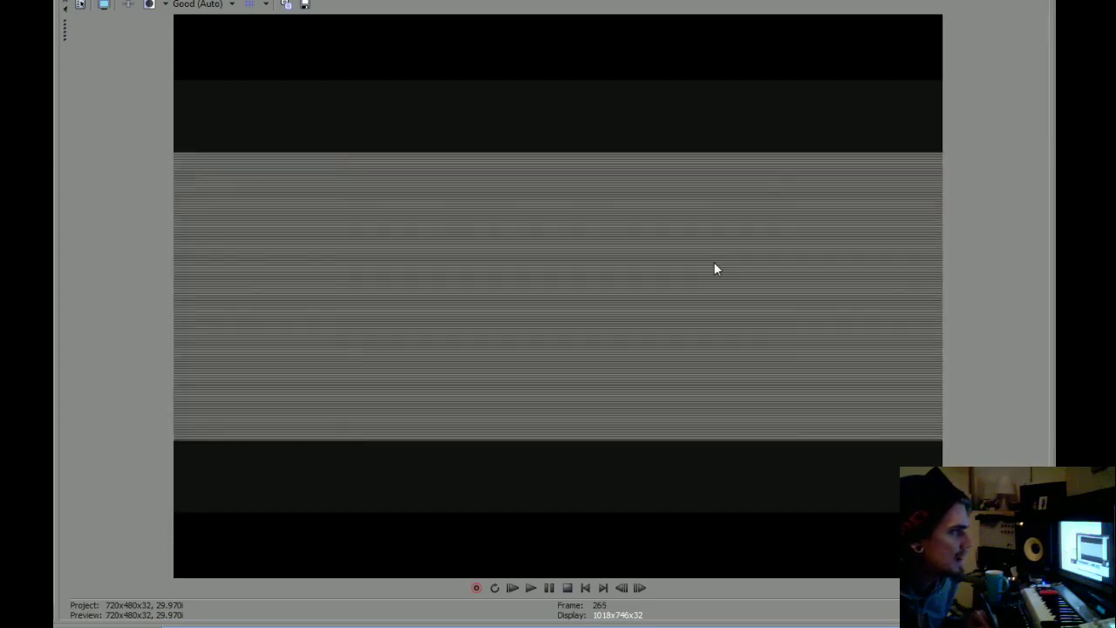
key("Right")
key("Right")
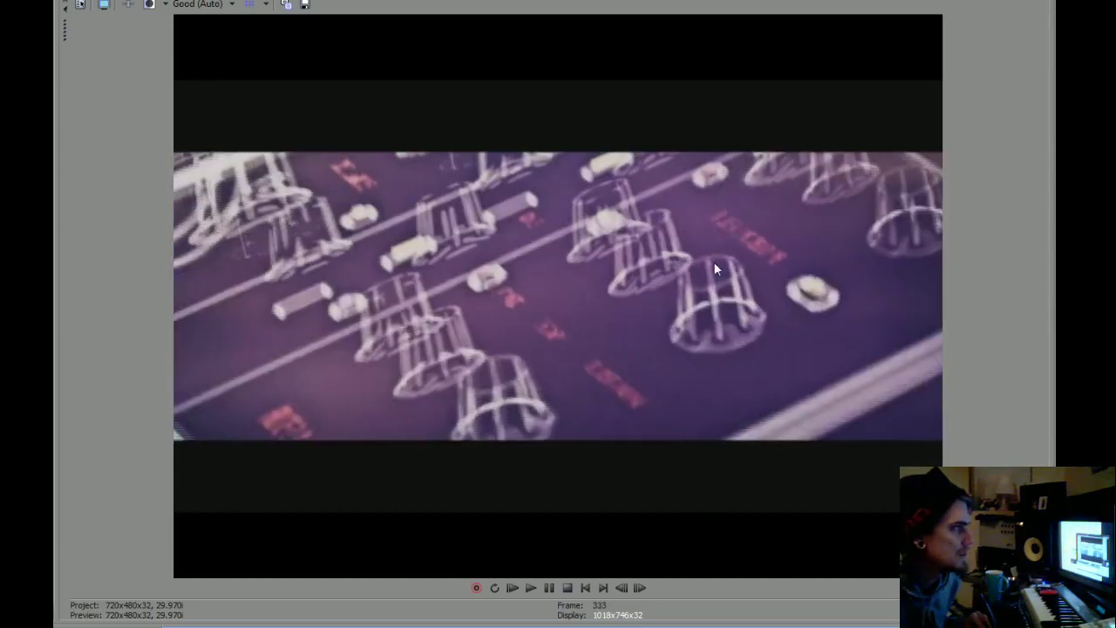
Step: Step past the purple knob close-ups to frame 410's blurred white letterform
key("Right")
key("Right")
key("Right")
key("Right")
key("Right")
key("Right")
key("Right")
key("Right")
key("Right")
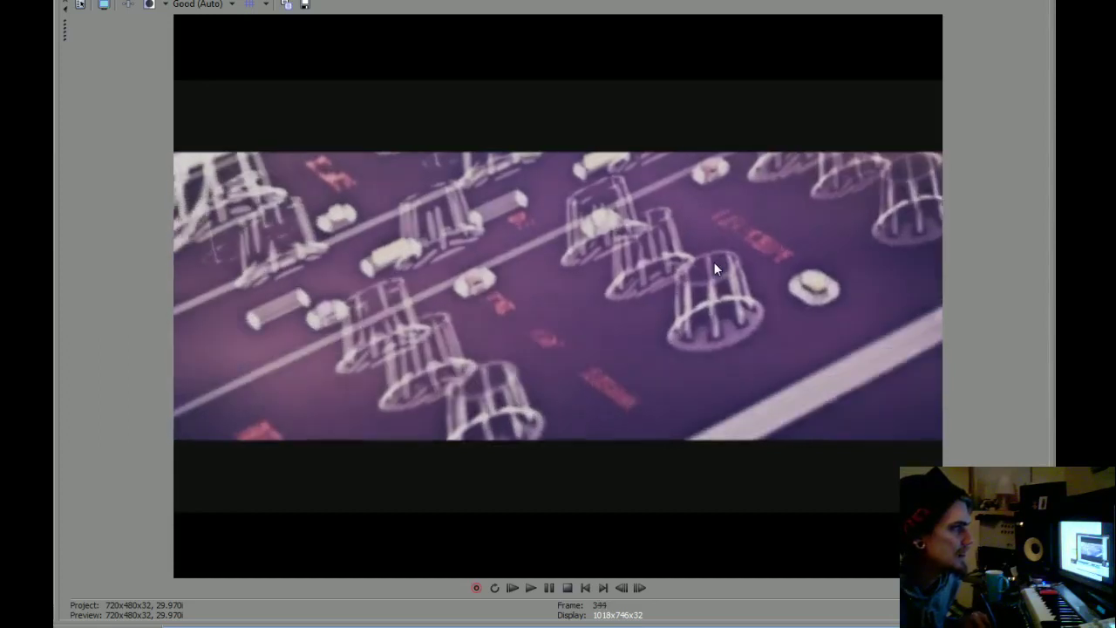
key("Right")
key("Right")
key("Right")
key("Right")
key("Right")
key("Right")
key("Right")
key("Right")
key("Right")
key("Right")
key("Right")
key("Right")
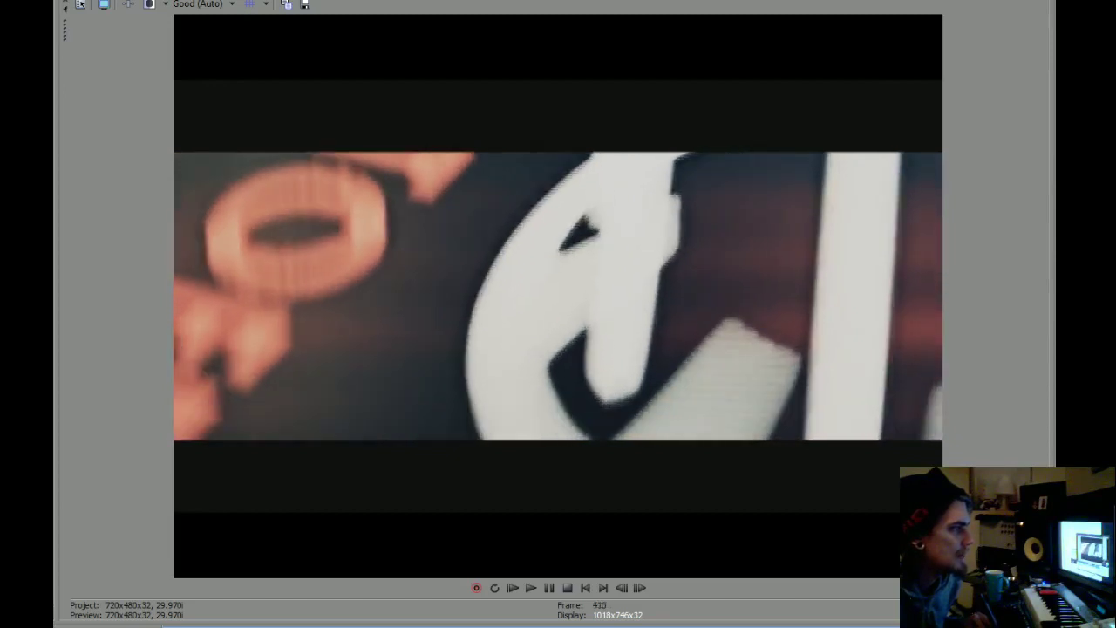
key("Right")
key("Right")
key("Right")
key("Right")
key("Right")
key("Right")
key("Right")
key("Right")
key("Right")
key("Right")
key("Right")
key("Right")
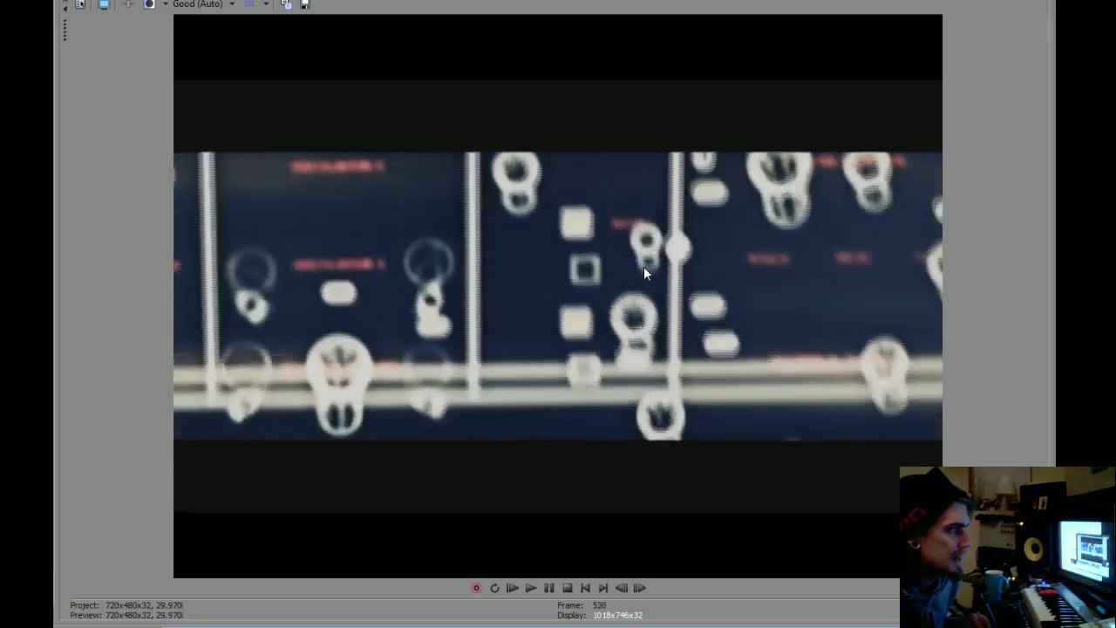
key("Right")
key("Right")
key("Right")
key("Right")
key("Right")
key("Right")
key("Right")
key("Right")
key("Right")
key("Right")
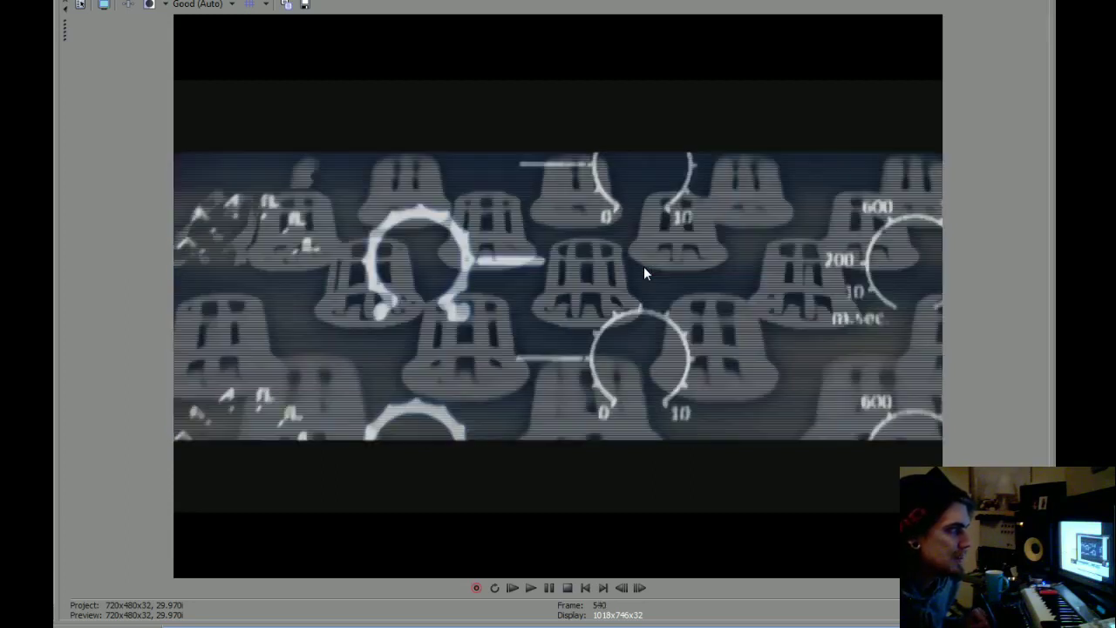
Step: Step back and forth to frame 548, where dials overlay the faint bell pattern
key("Left")
key("Left")
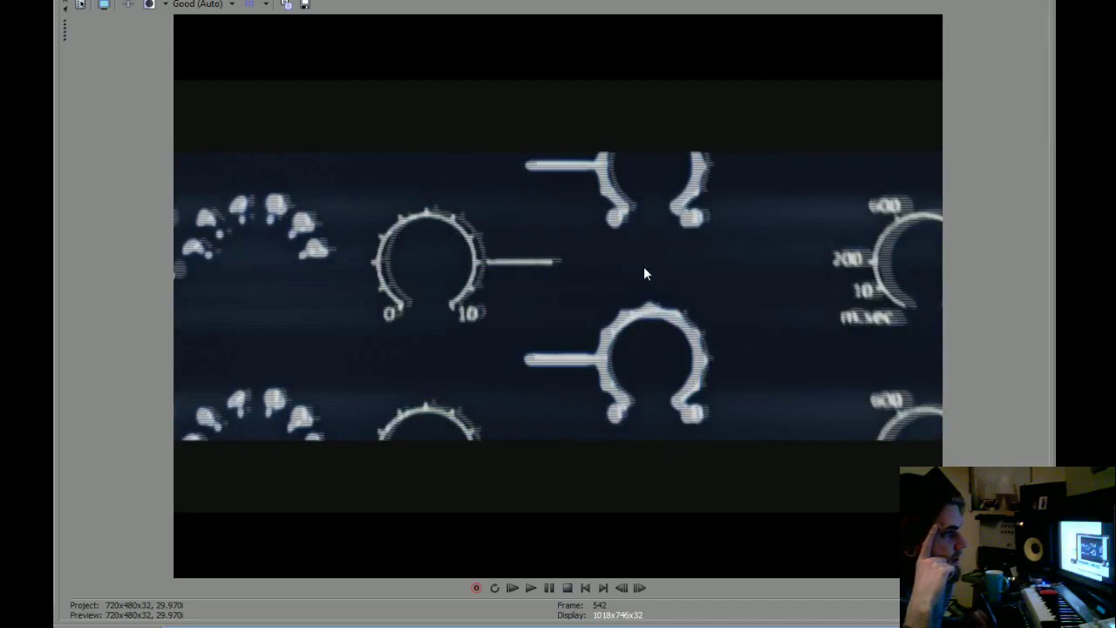
key("Right")
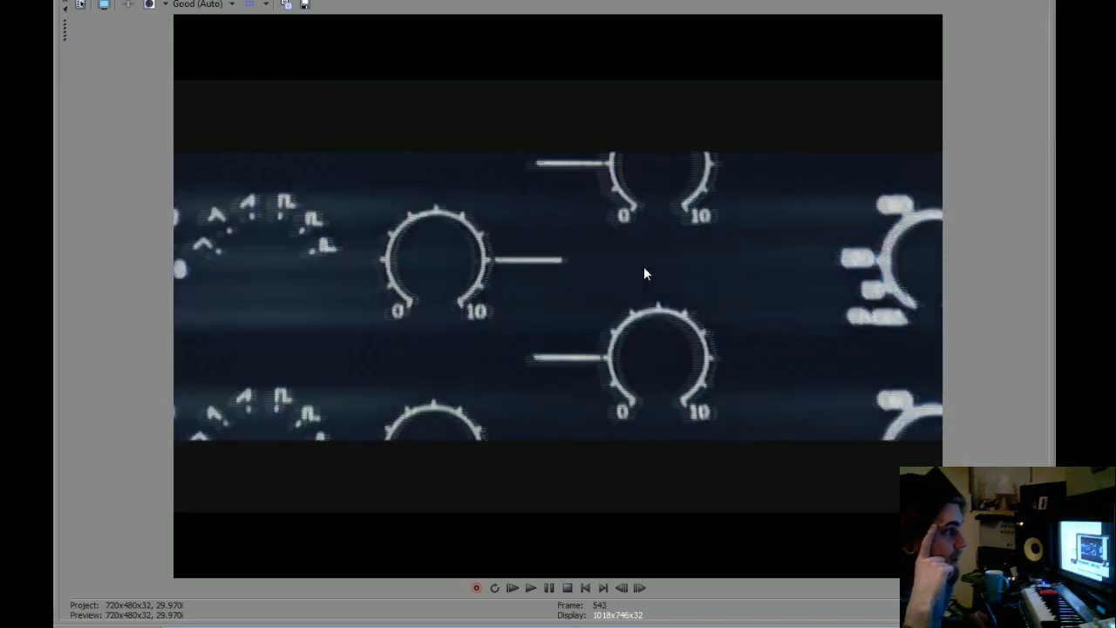
key("Right")
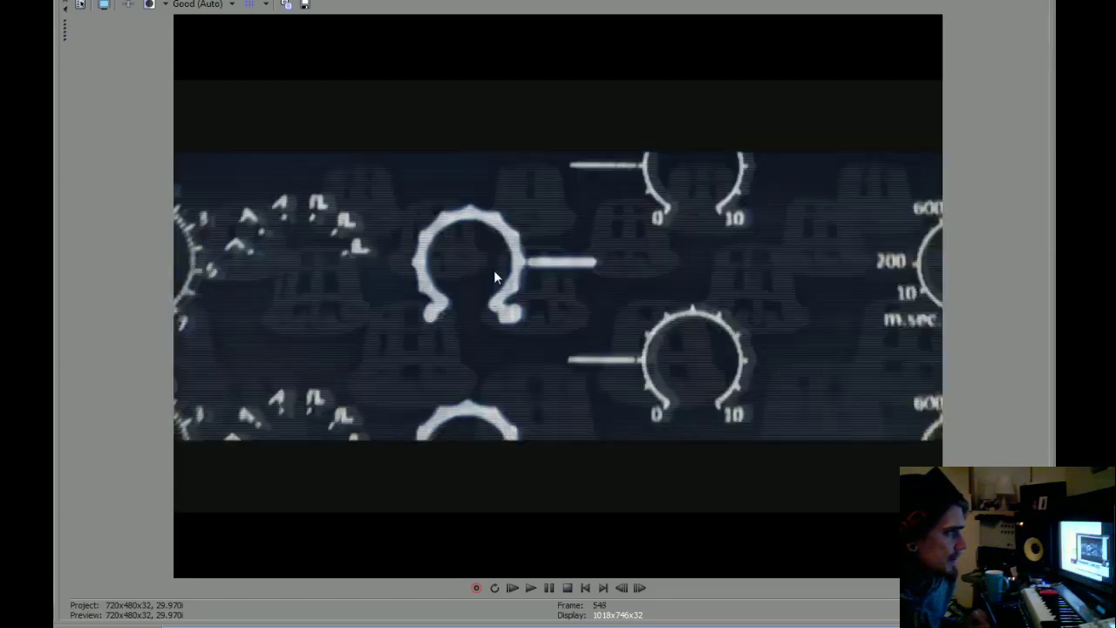
Step: Step back to the bells, then forward through the dial shots to frame 567
key("Left")
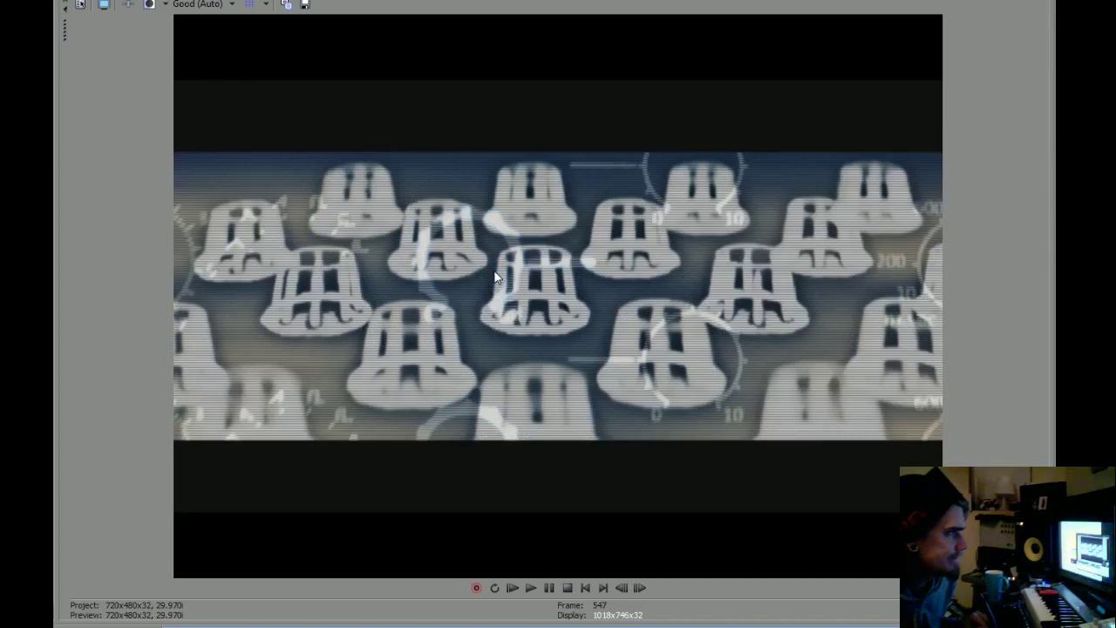
key("Right")
key("Right")
key("Right")
key("Right")
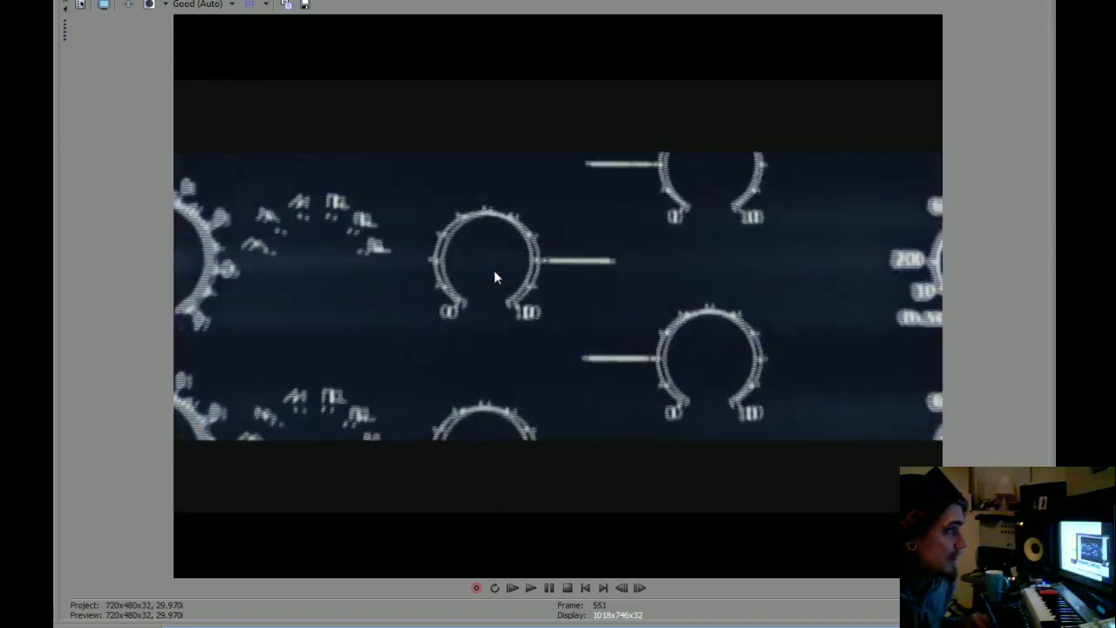
key("Right")
key("Right")
key("Right")
key("Right")
key("Right")
key("Right")
key("Right")
key("Right")
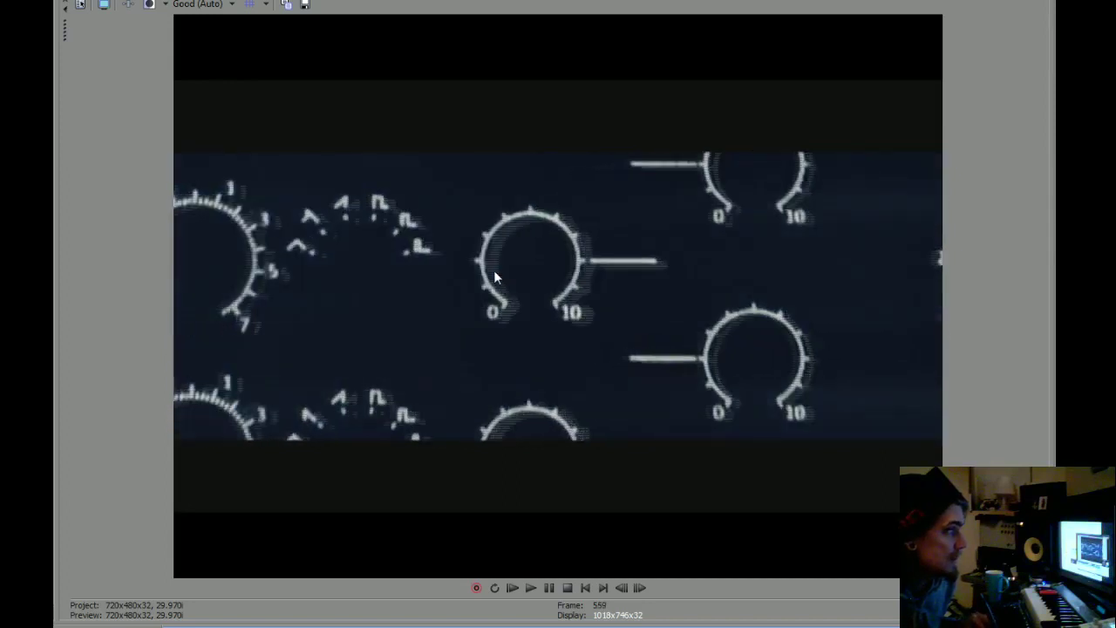
key("Right")
key("Right")
key("Right")
key("Right")
key("Right")
key("Right")
key("Right")
key("Right")
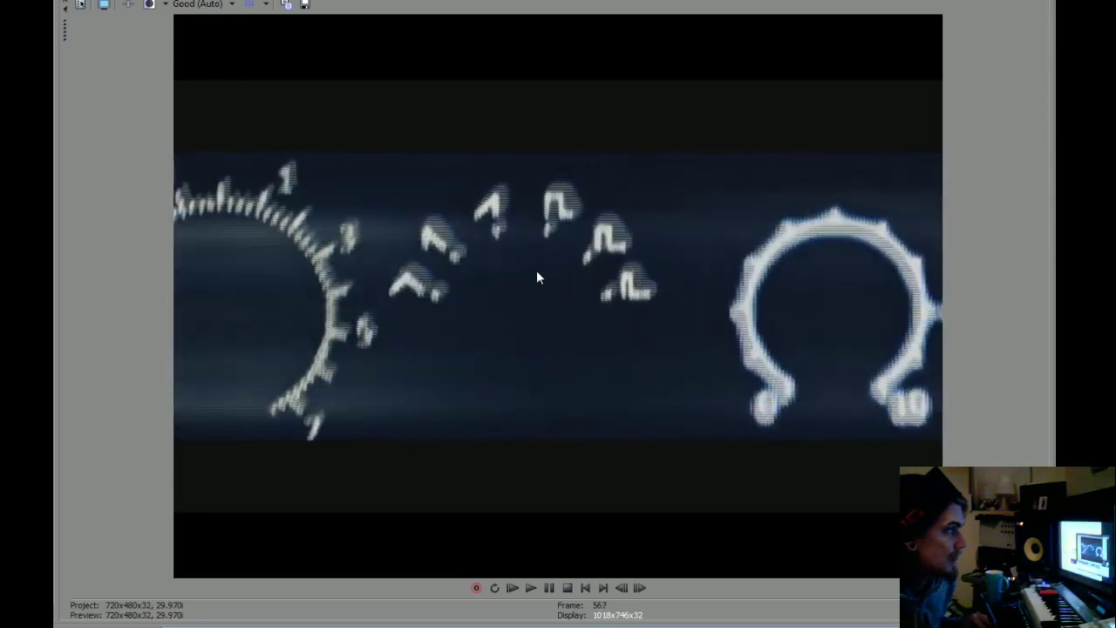
key("Right")
key("Left")
key("Right")
key("Right")
key("Right")
key("Right")
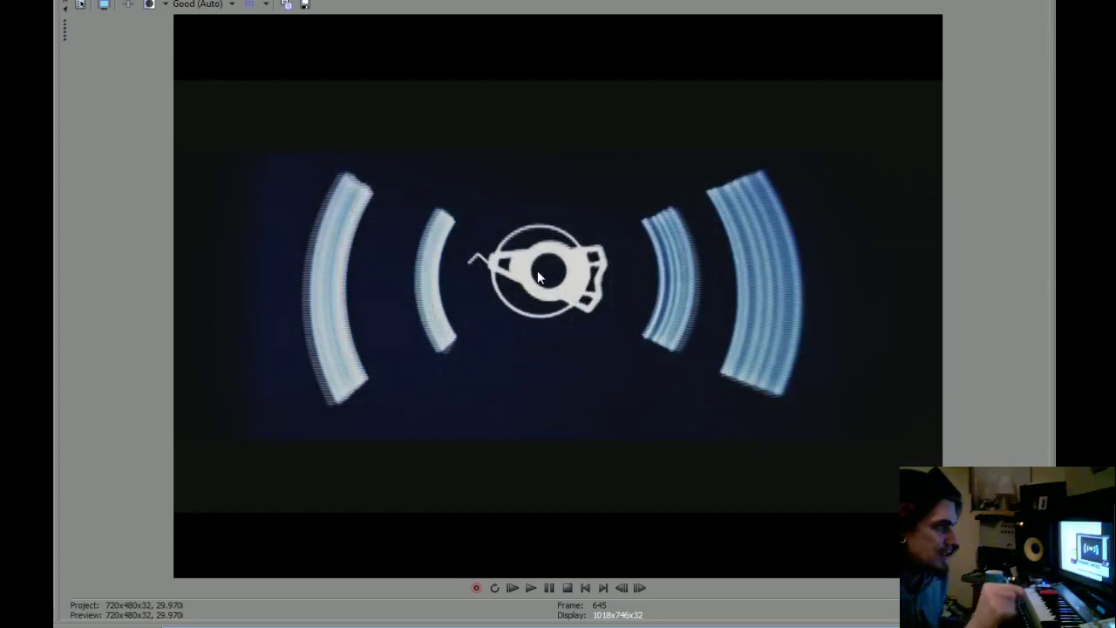
Step: Step through the spinning emblem animation to frame 690's NI COMING SOON burst
key("Right")
key("Right")
key("Right")
key("Right")
key("Right")
key("Right")
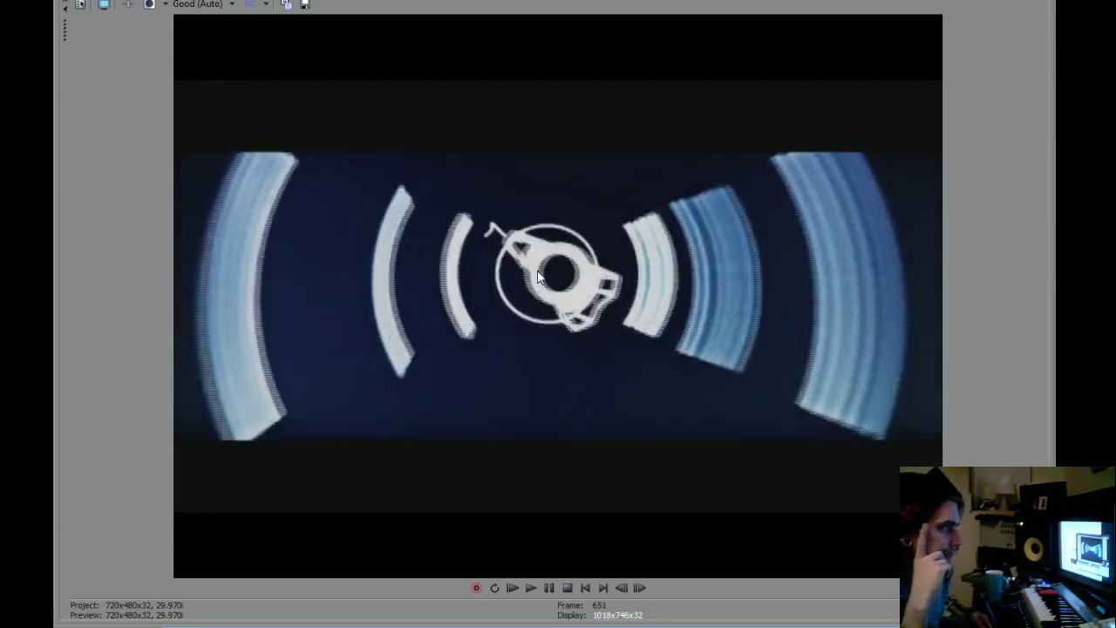
key("Right")
key("Right")
key("Right")
key("Right")
key("Right")
key("Right")
key("Right")
key("Right")
key("Right")
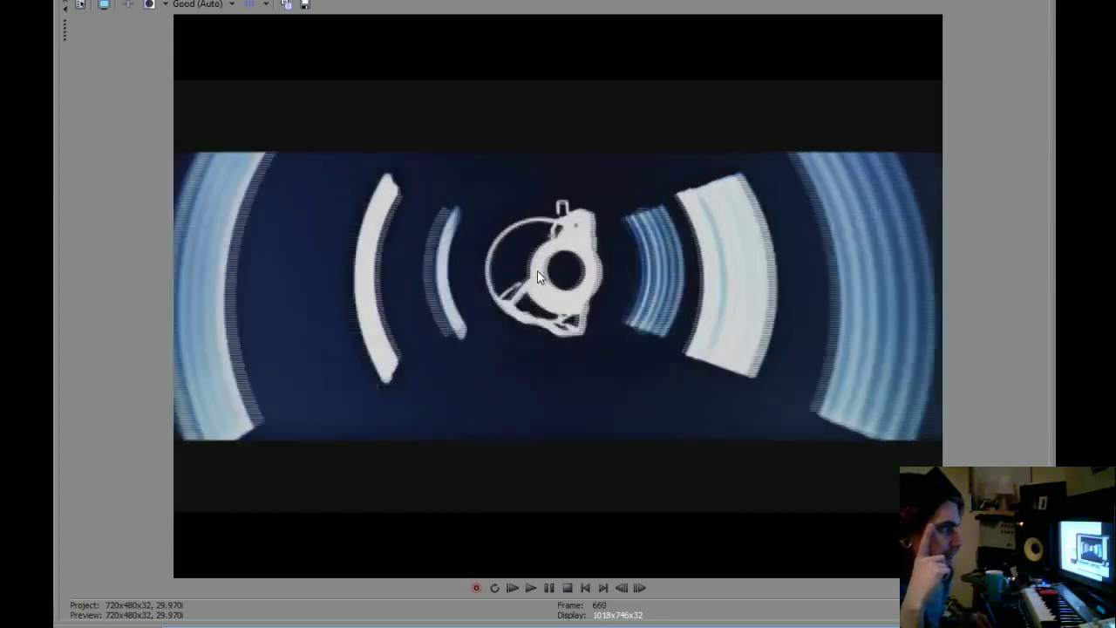
key("Right")
key("Right")
key("Right")
key("Right")
key("Right")
key("Right")
key("Right")
key("Right")
key("Right")
key("Right")
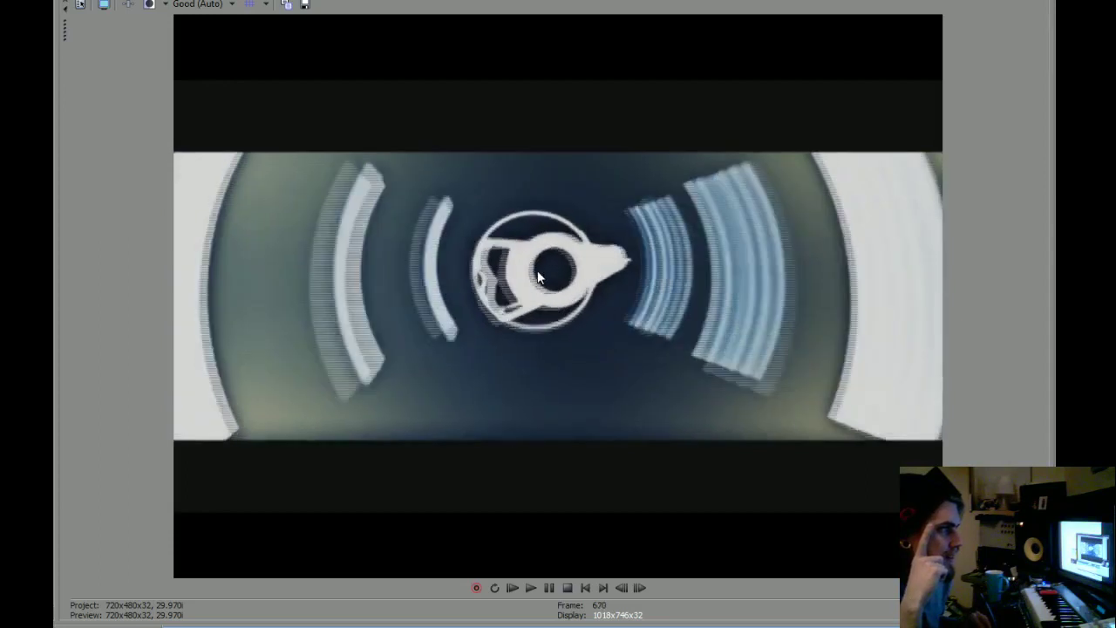
key("Right")
key("Right")
key("Right")
key("Right")
key("Right")
key("Right")
key("Right")
key("Right")
key("Right")
key("Right")
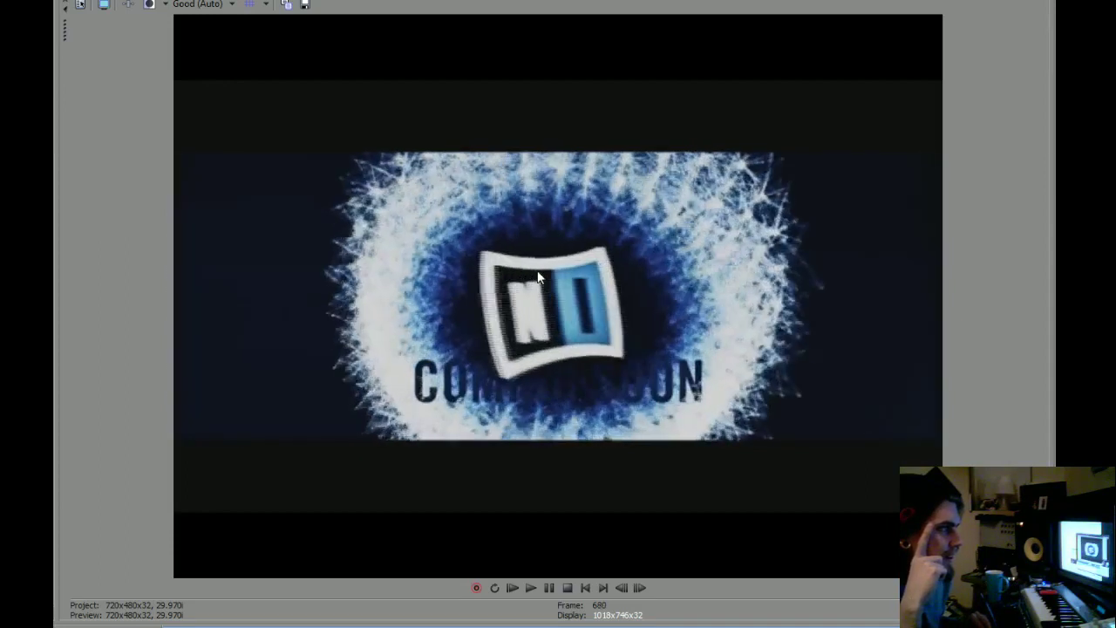
key("Right")
key("Right")
key("Right")
key("Right")
key("Right")
key("Right")
key("Right")
key("Right")
key("Right")
key("Right")
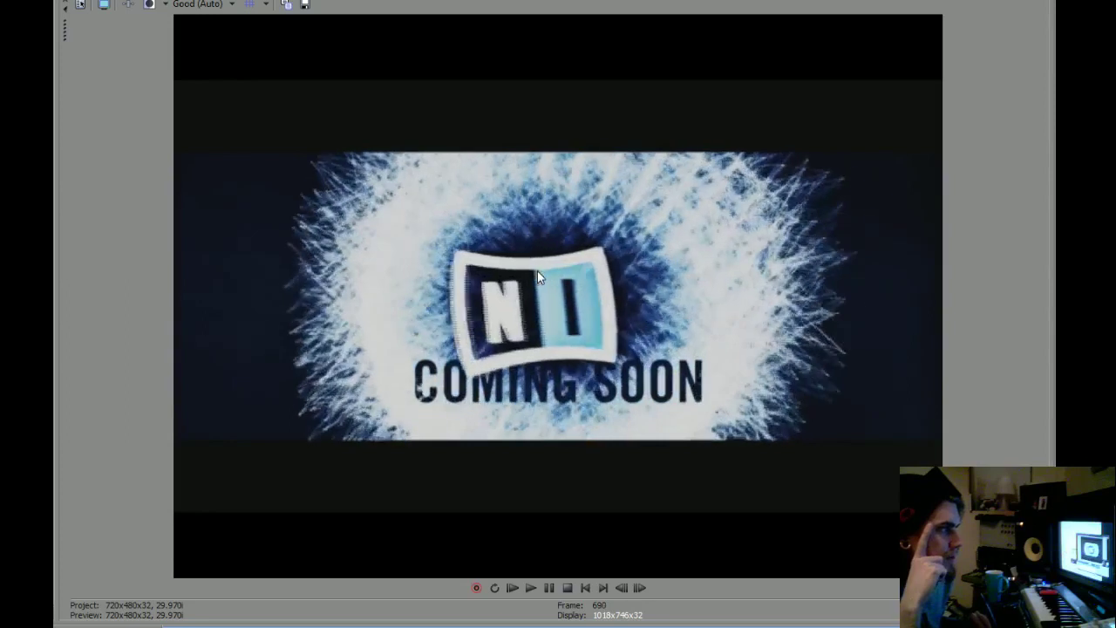
key("Right")
key("Right")
key("Right")
key("Right")
key("Right")
key("Right")
key("Right")
key("Right")
key("Right")
key("Right")
key("Right")
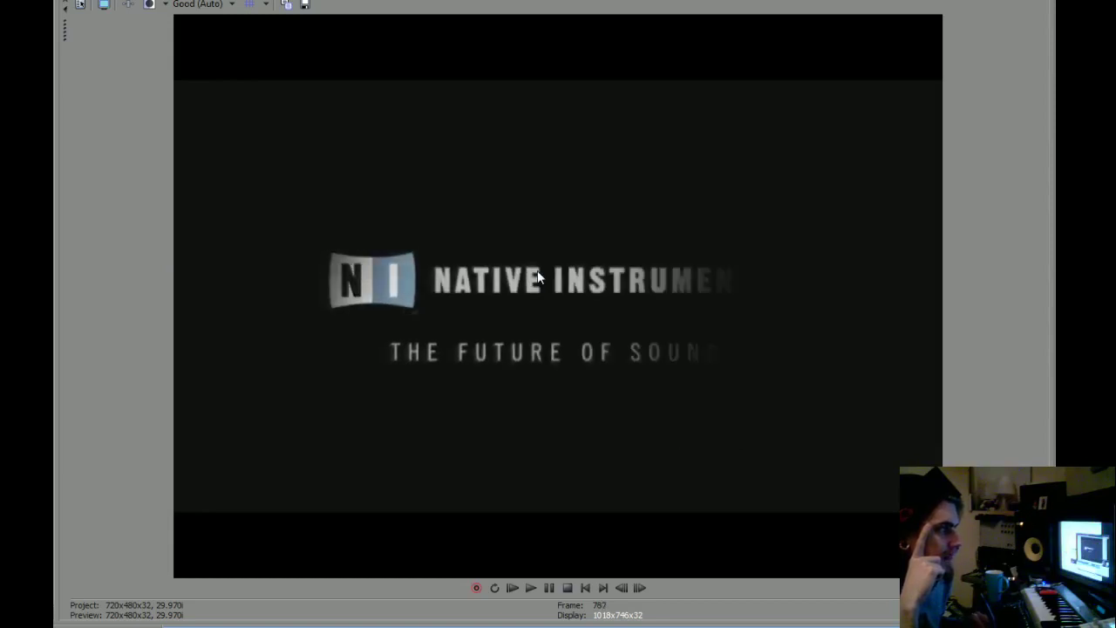
key("Right")
key("Right")
key("Right")
key("Right")
key("Right")
key("Right")
key("Right")
key("Right")
key("Right")
key("Right")
key("Right")
key("Right")
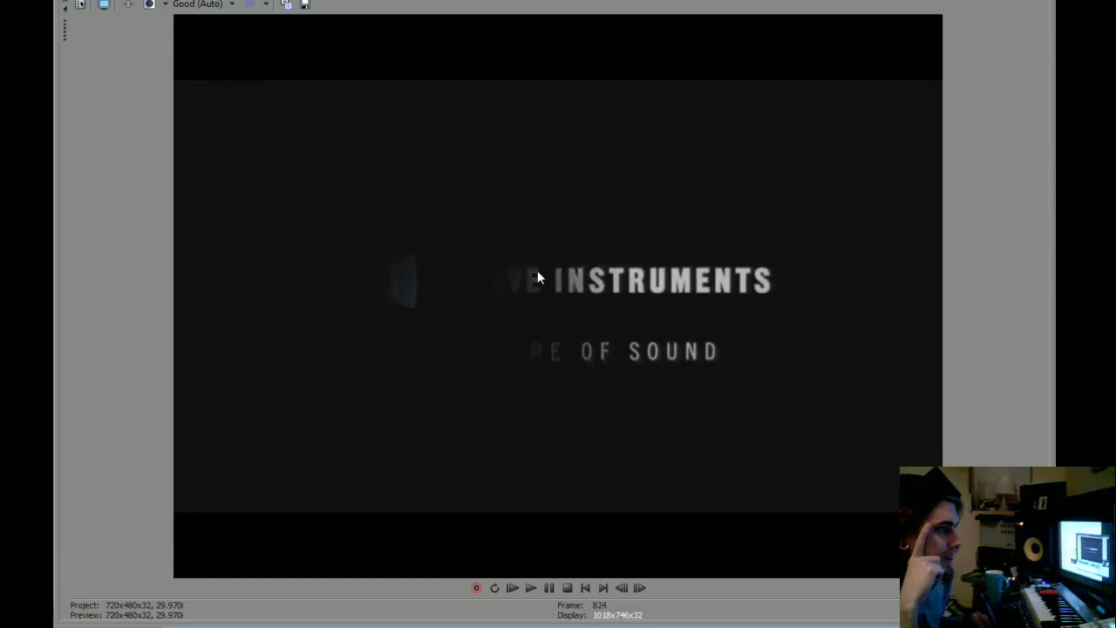